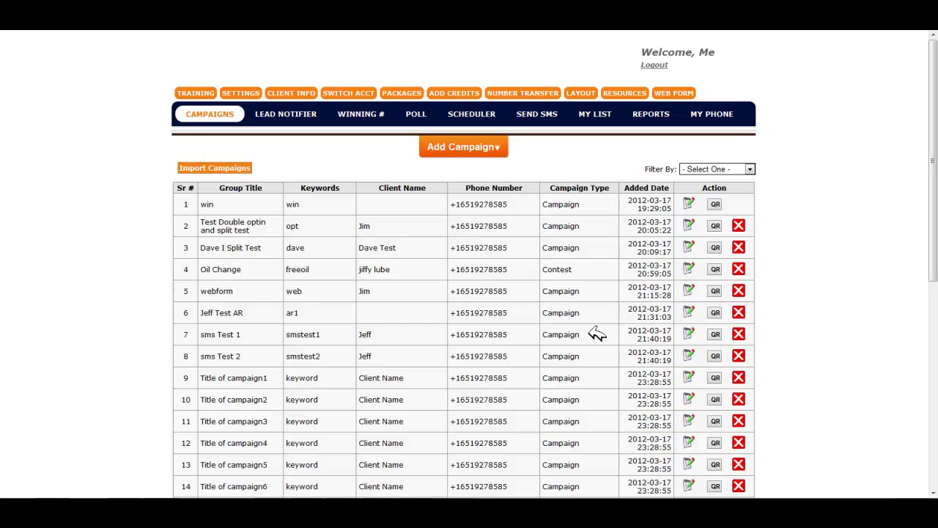
View the edit form of the win campaign and a campaign QR code, returning to the campaign list after each
left_click(690, 203)
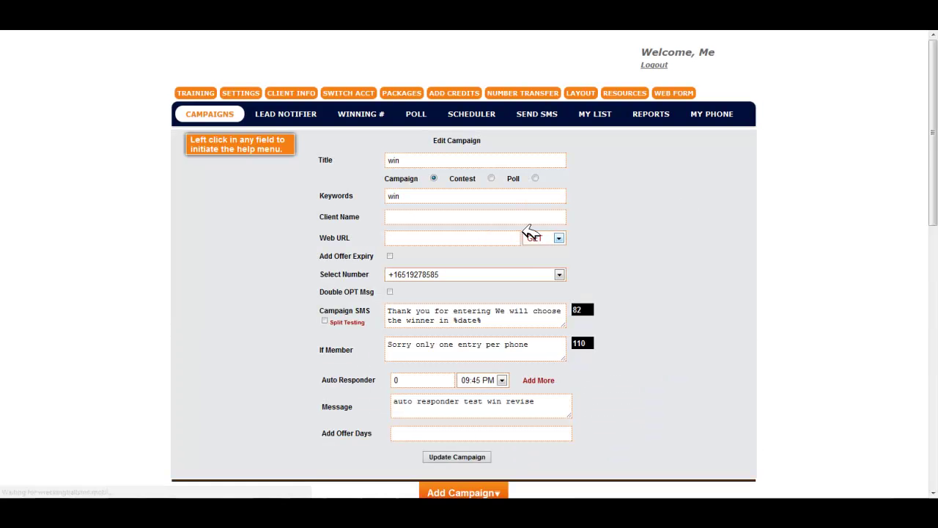
key("alt+Left")
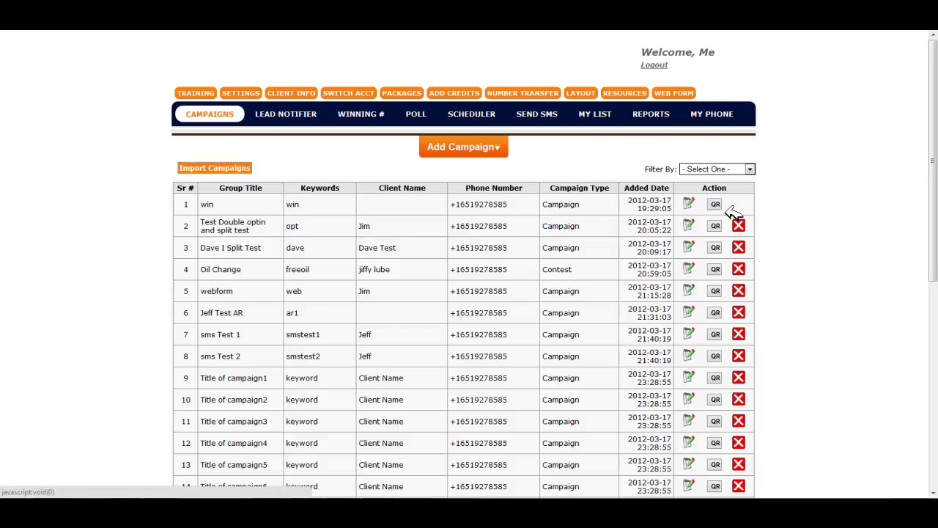
left_click(738, 225)
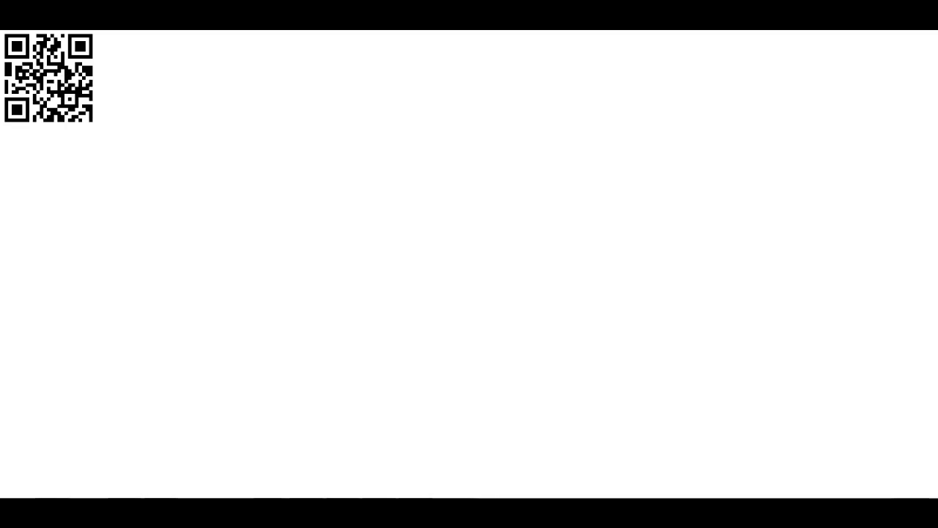
key("alt+Left")
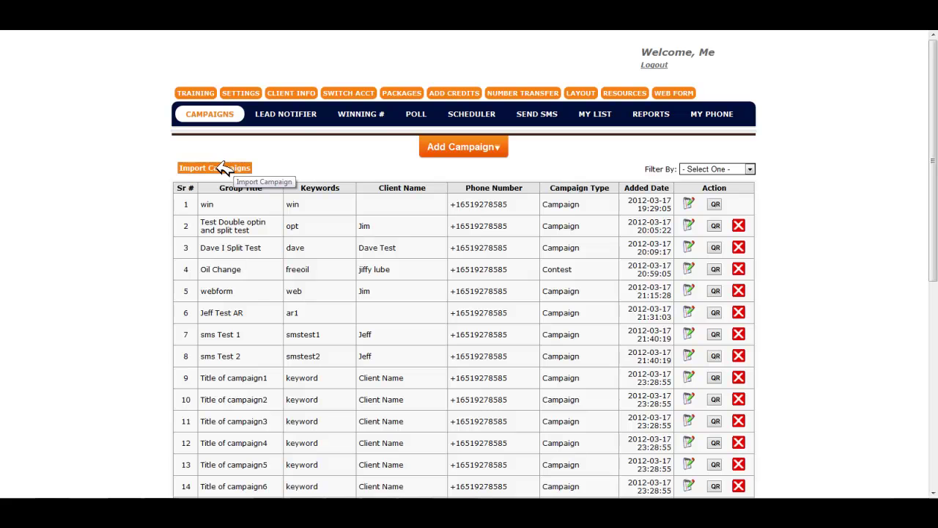
Start a new campaign titled Test Campaign and set its type to Campaign
left_click(465, 148)
left_click(412, 157)
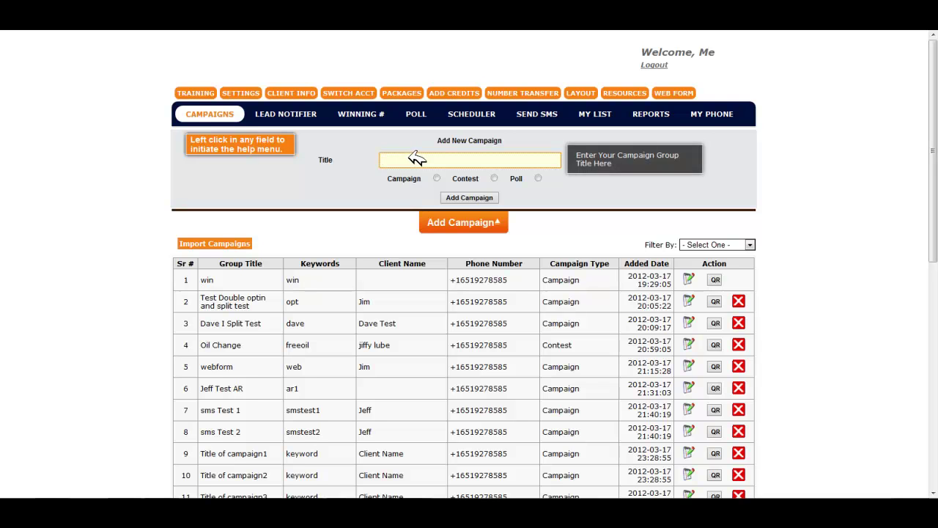
type("Tea")
type("st ")
type("Campaign")
left_click(437, 178)
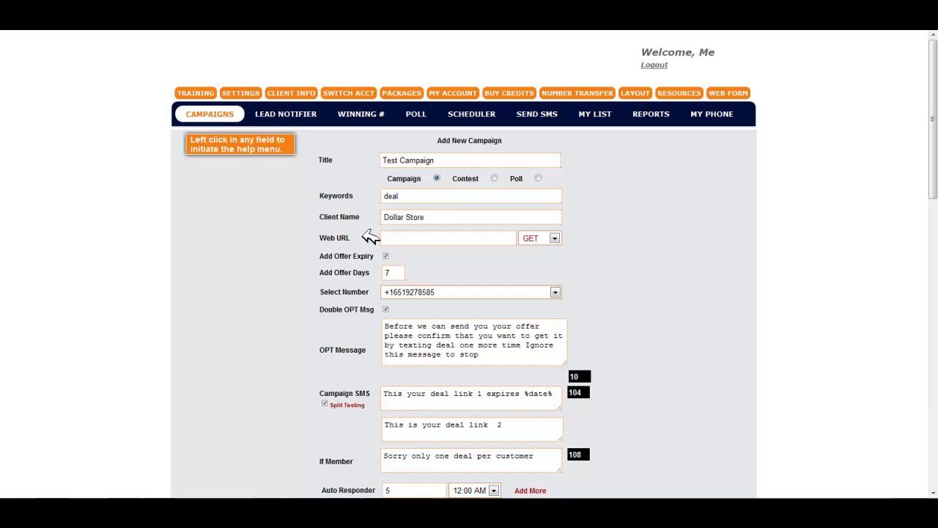
Check the help for the Web URL field and select the first available phone number for the campaign
left_click(409, 238)
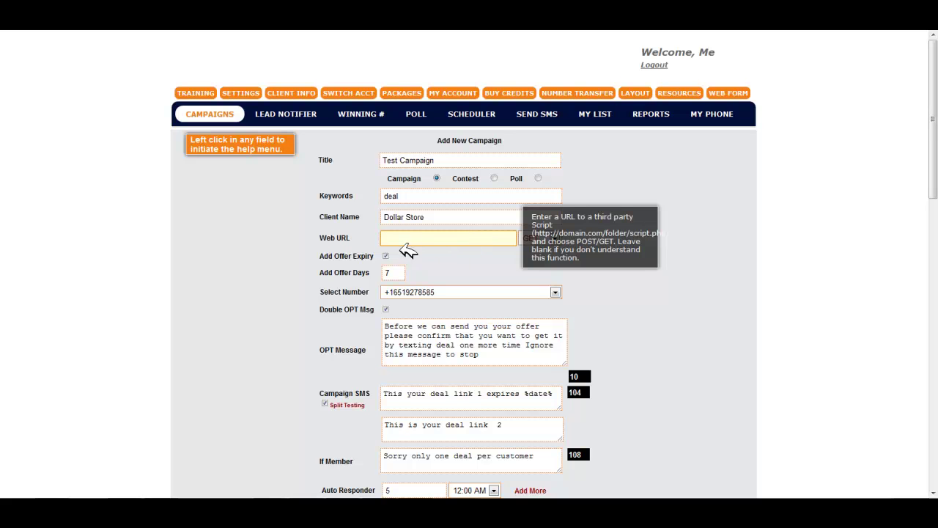
mouse_move(394, 258)
left_click(555, 292)
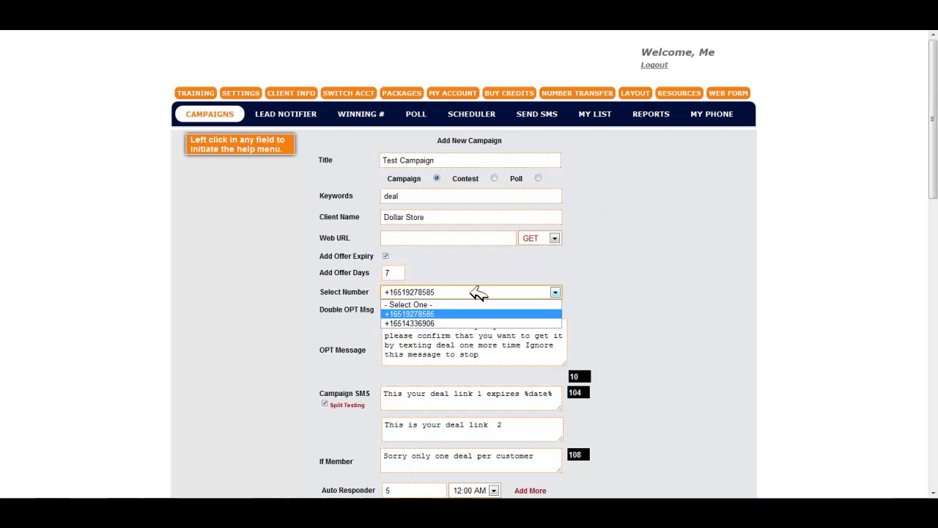
left_click(438, 314)
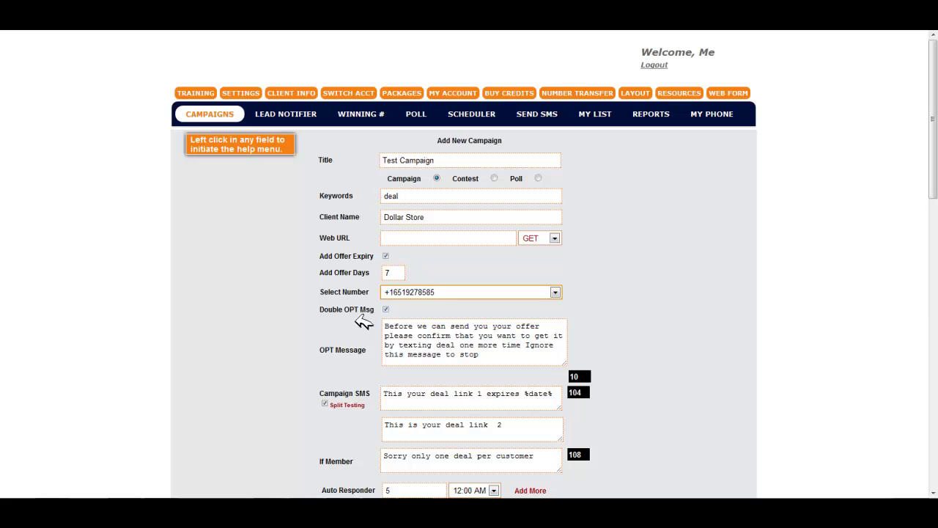
Switch off Double OPT Msg and Split Testing, and switch Double OPT Msg back on
left_click(386, 309)
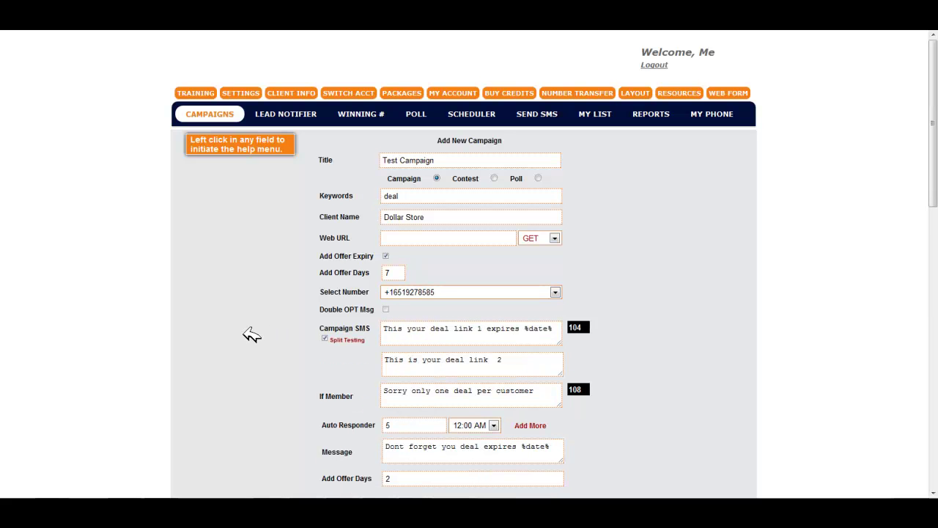
left_click(324, 338)
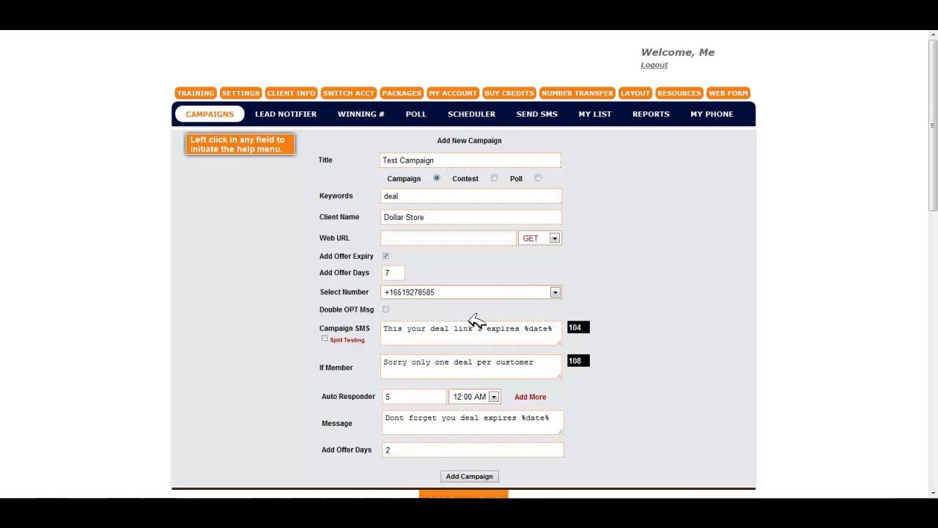
left_click(386, 310)
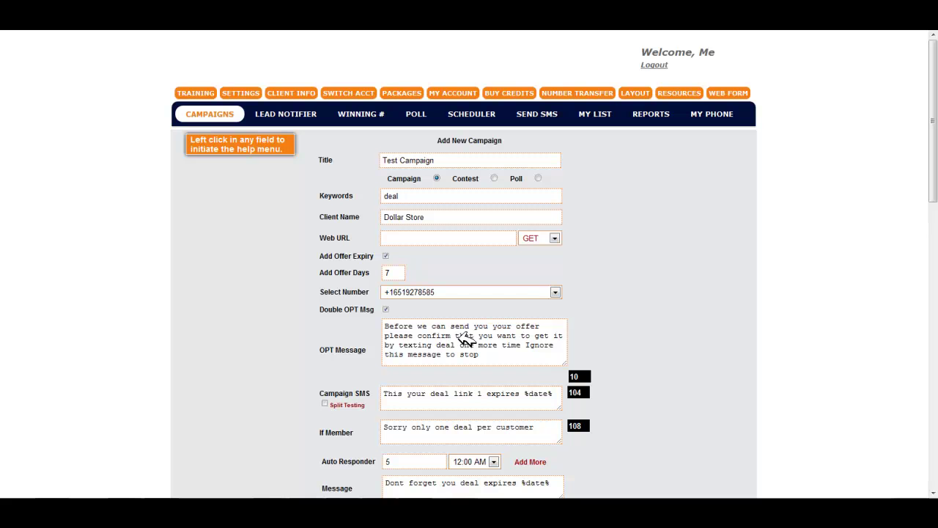
left_click(386, 309)
left_click(386, 309)
Check the help for the Campaign SMS and offer days fields, and enable Split Testing for the campaign SMS
scroll(462, 342, "down", 1)
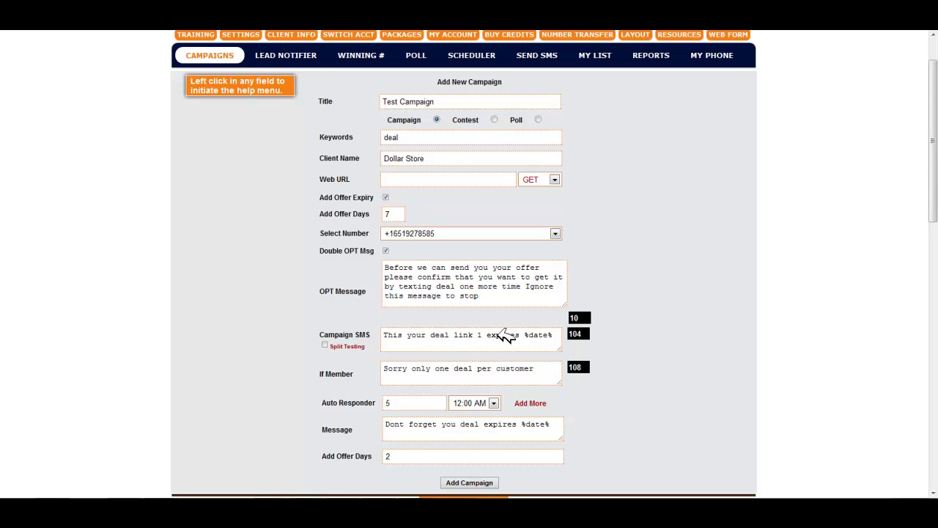
left_click(525, 338)
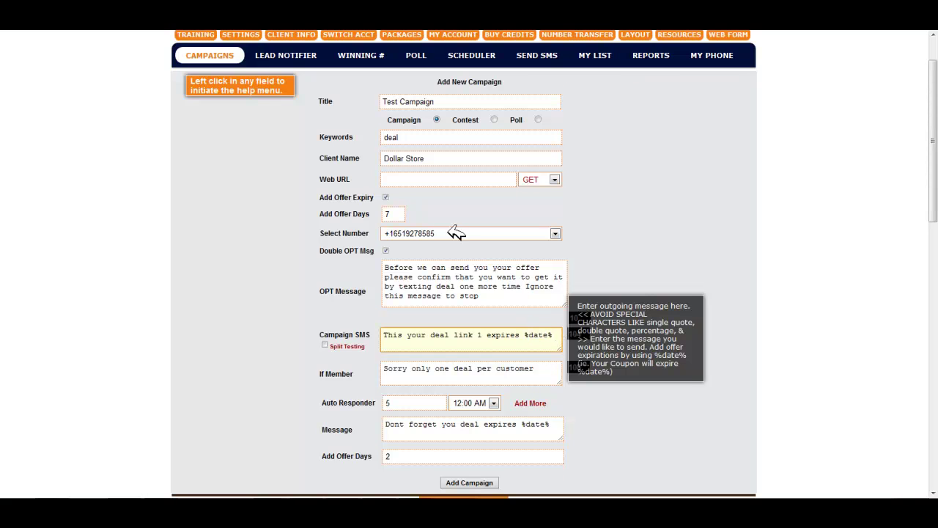
left_click(398, 214)
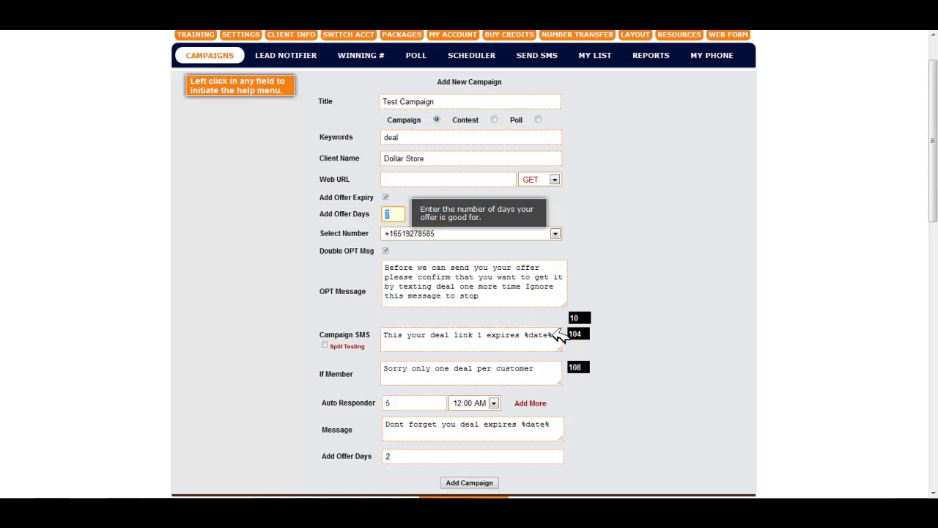
left_click(326, 344)
left_click(327, 344)
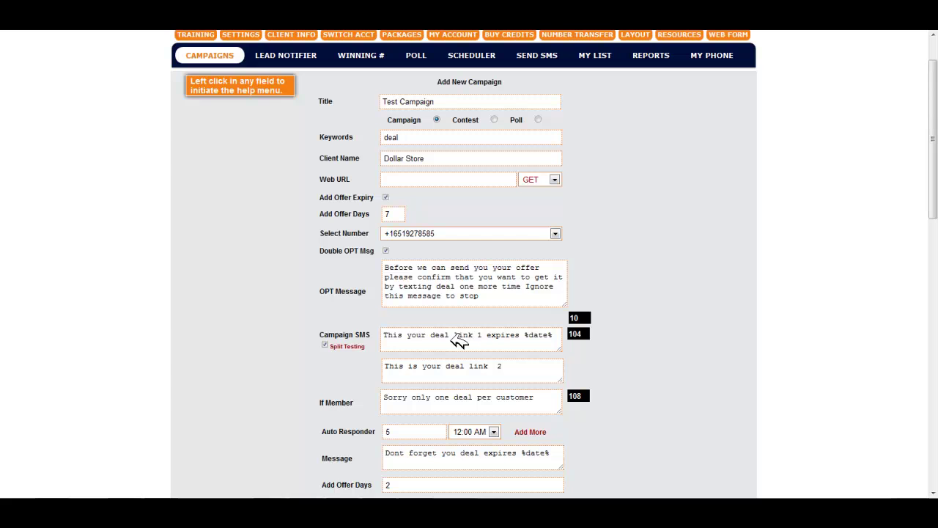
Examine the campaign keyword and the Auto Responder field against the If Member reply
scroll(341, 343, "down", 1)
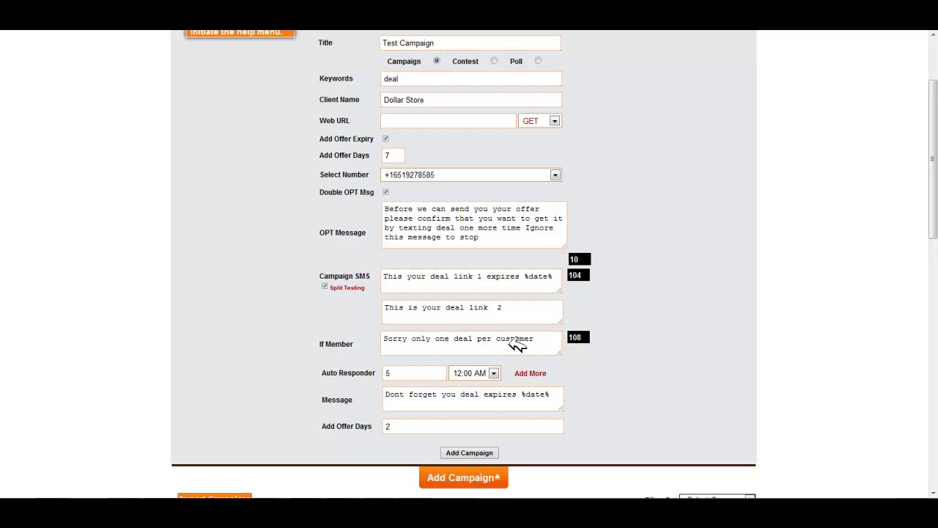
double_click(399, 79)
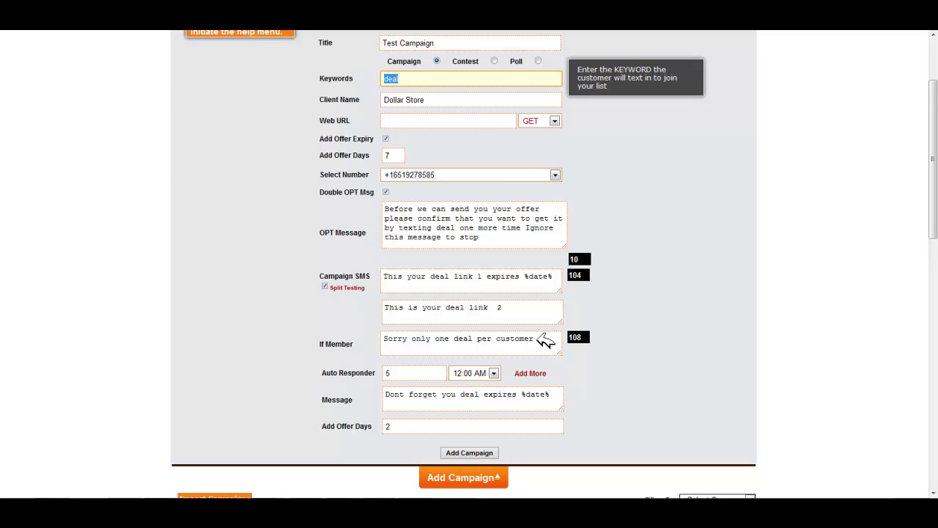
left_click(396, 372)
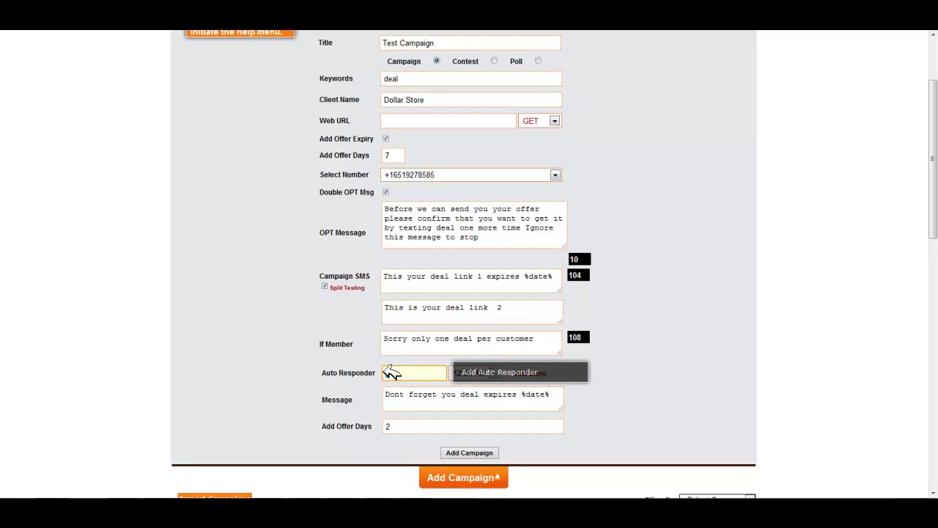
left_click(378, 393)
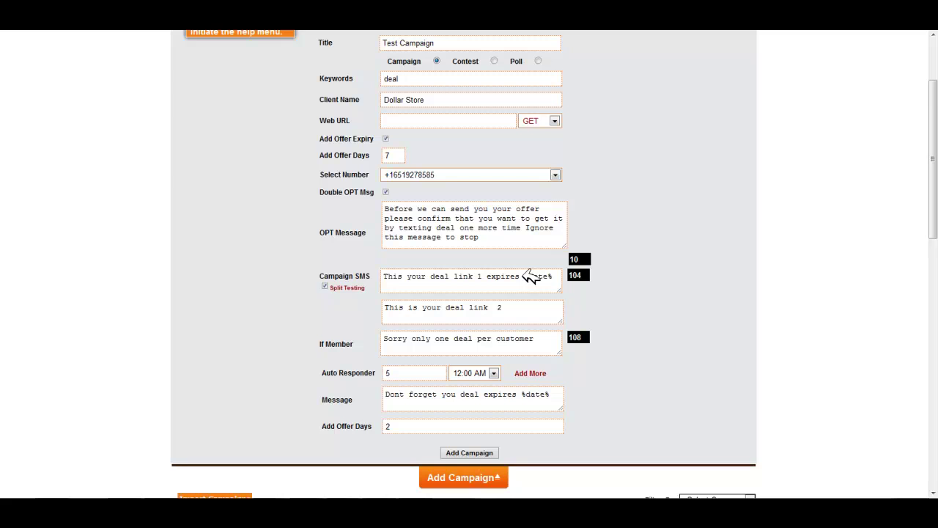
Compare the offer days setting with the %date% placeholders in the auto responder message and the campaign SMS
left_click(394, 156)
type("7")
left_click_drag(552, 394, 525, 393)
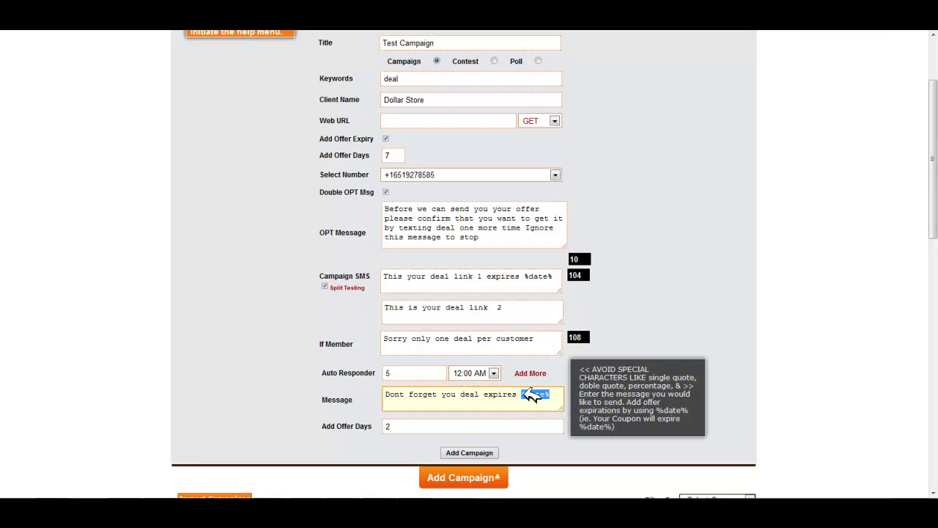
left_click(552, 276)
left_click_drag(552, 277, 525, 276)
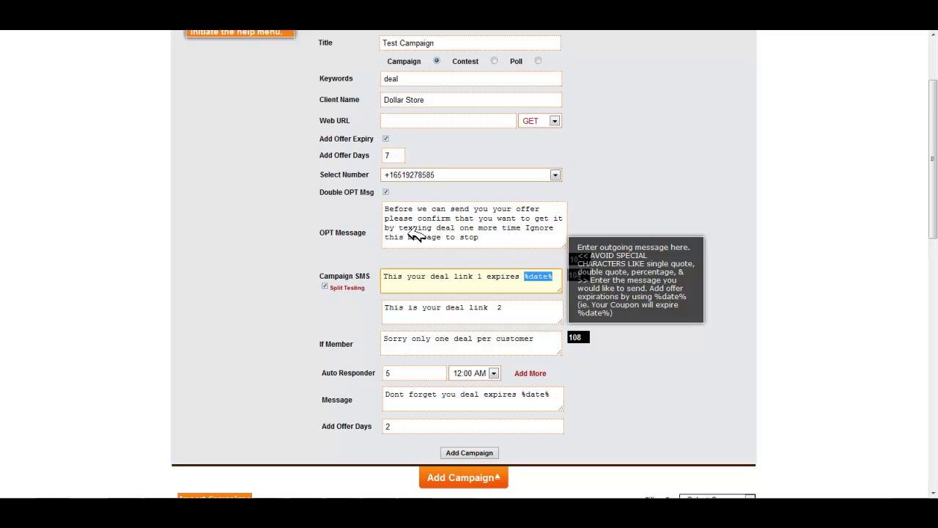
left_click(389, 155)
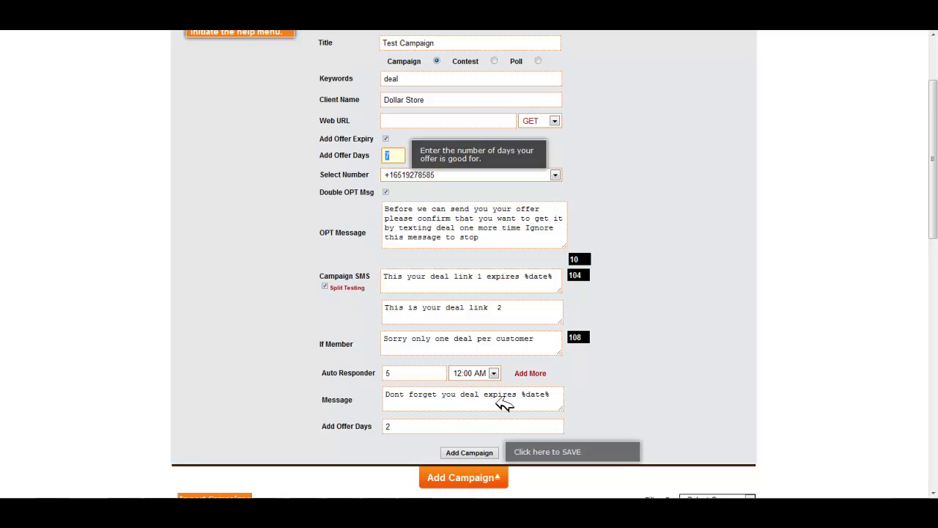
Add two more blank auto responder sections to the campaign and save it
left_click(531, 373)
scroll(534, 380, "down", 2)
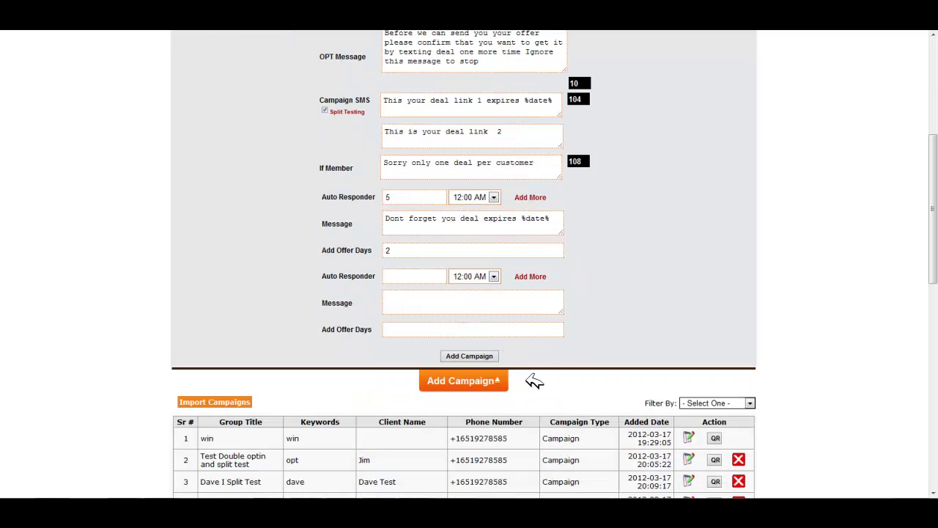
left_click(534, 277)
scroll(540, 314, "down", 2)
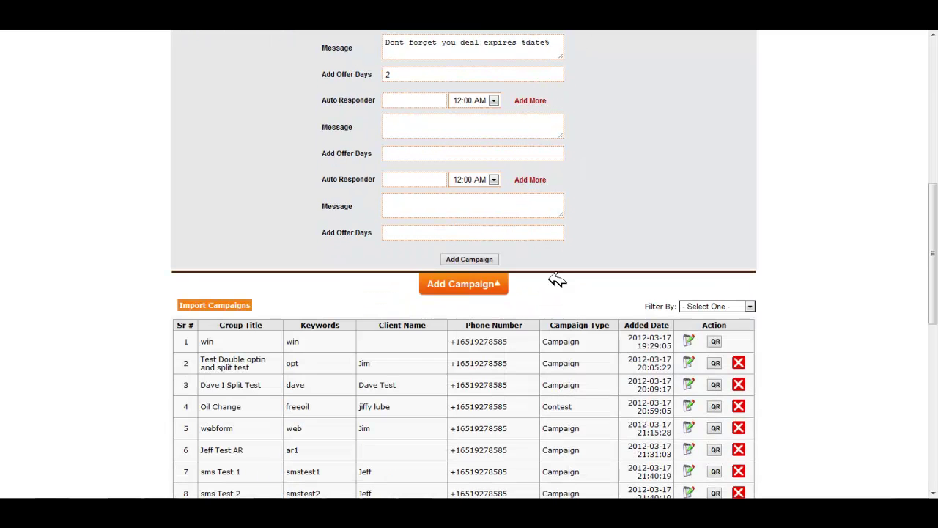
scroll(540, 289, "up", 2)
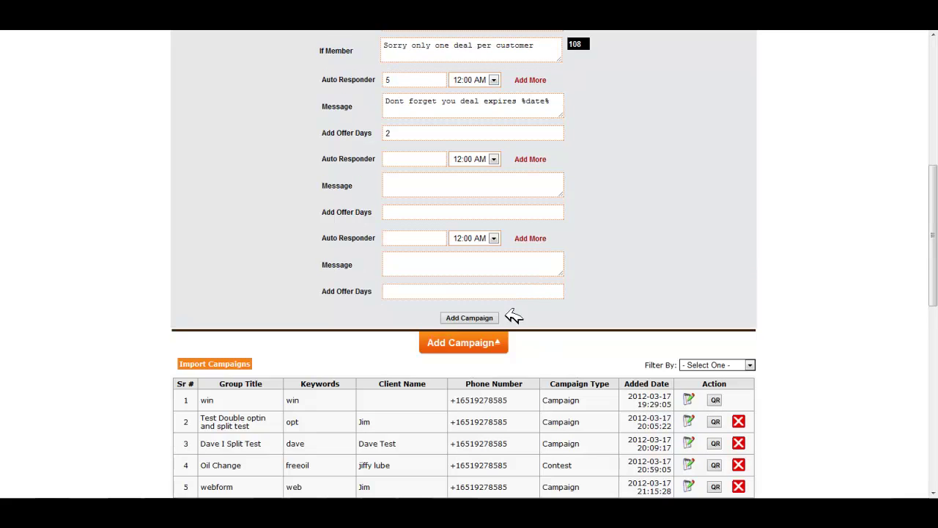
left_click(469, 317)
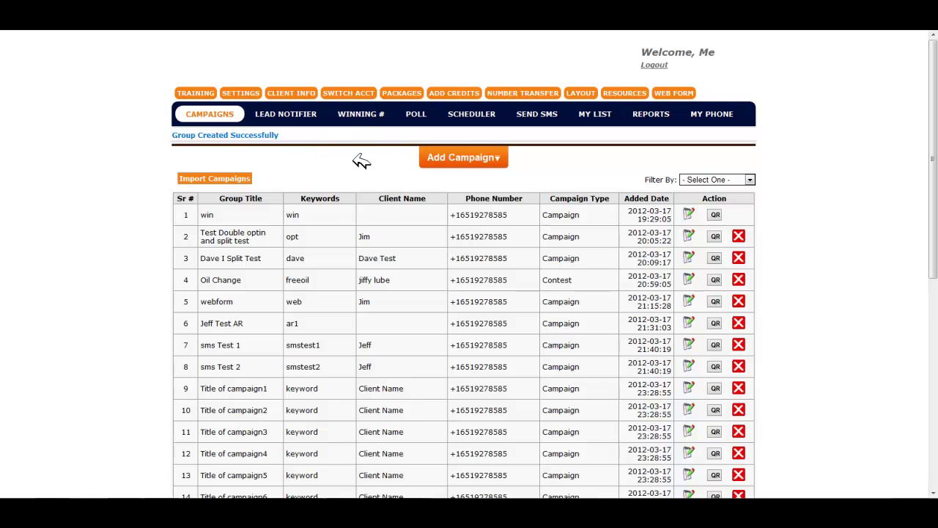
View the details of the 10:30 event on March 22 in the Scheduler calendar and close them
left_click(478, 115)
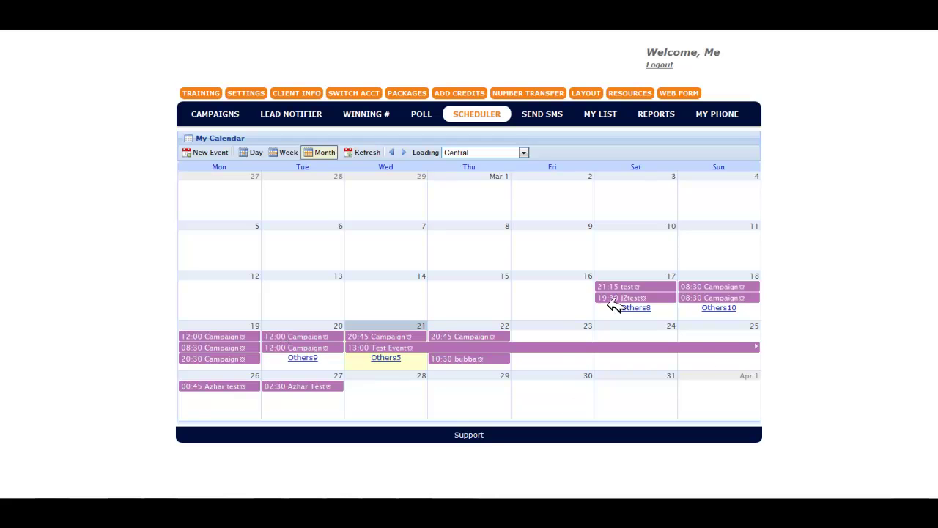
left_click(469, 359)
left_click(487, 291)
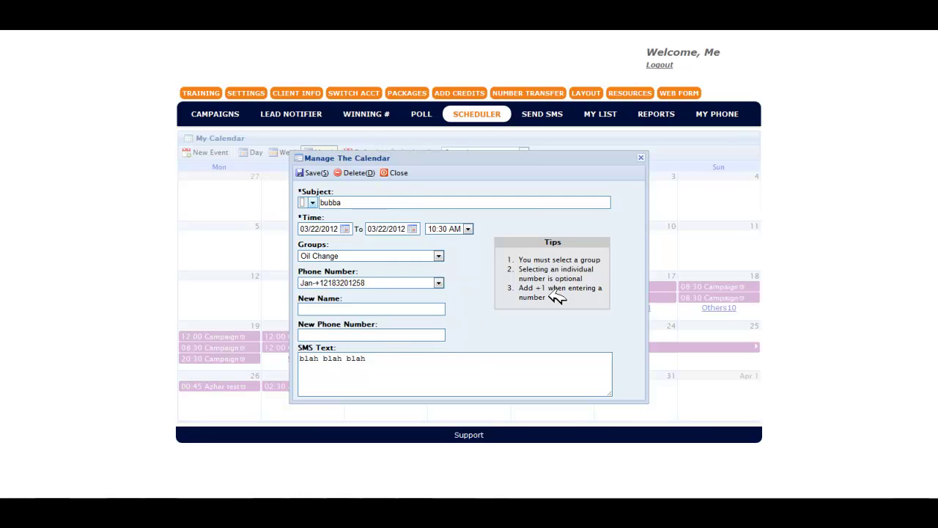
left_click(644, 157)
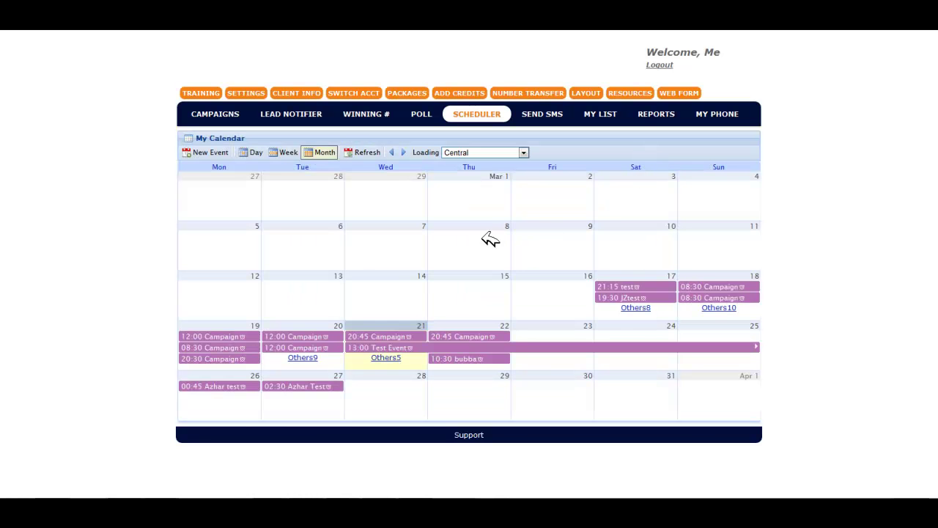